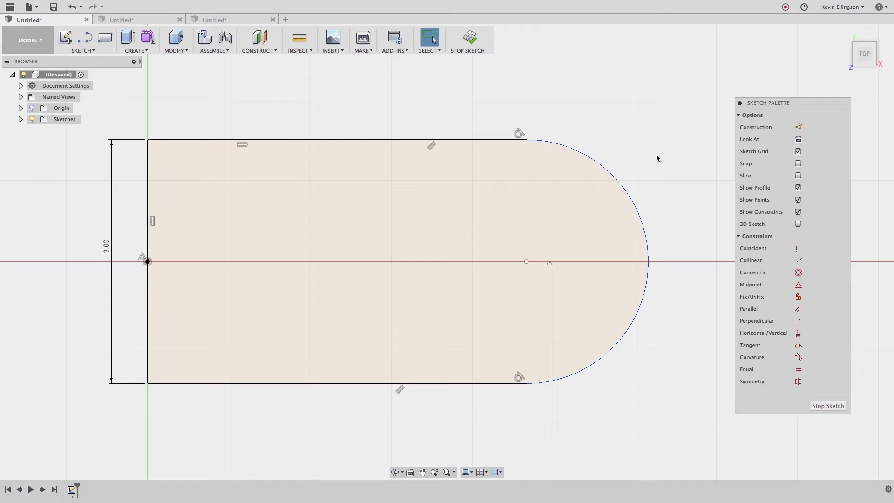
Select the left vertical line and the rounded end arc, then clear the selection.
left_click(657, 159)
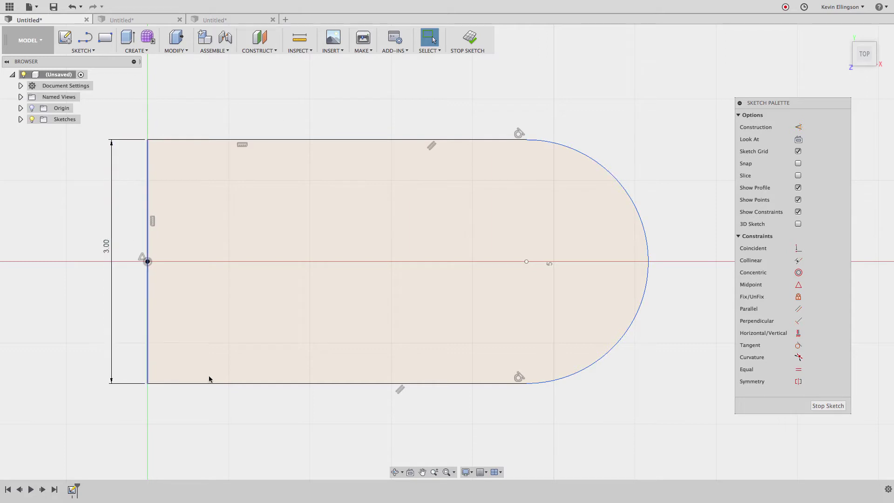
left_click(148, 282)
left_click(649, 263)
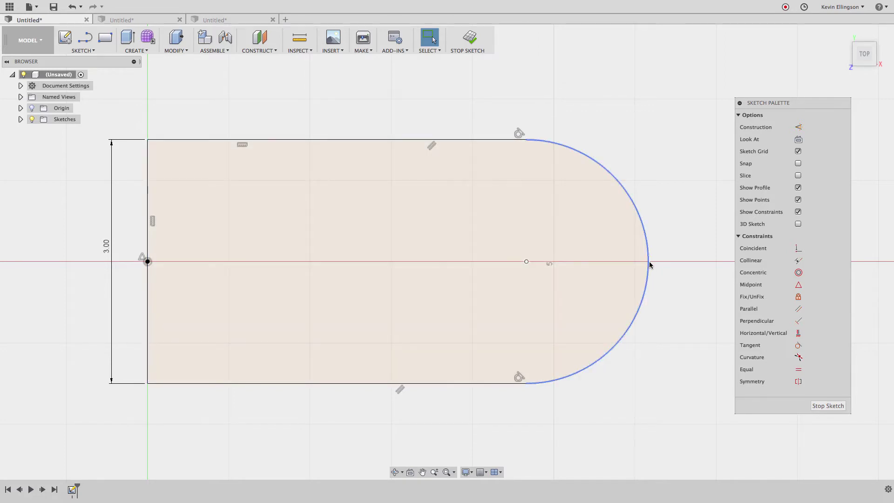
key("Escape")
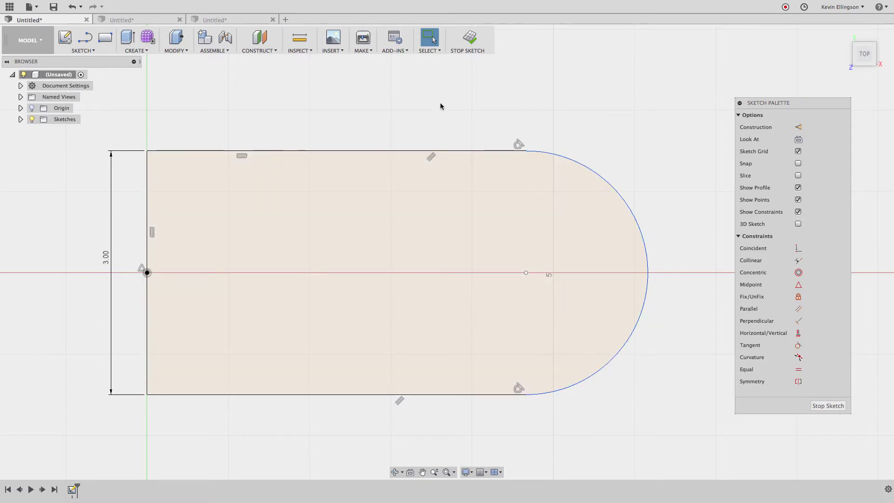
Try a line-to-arc sketch dimension, then cancel it and clear the selection.
left_click(102, 51)
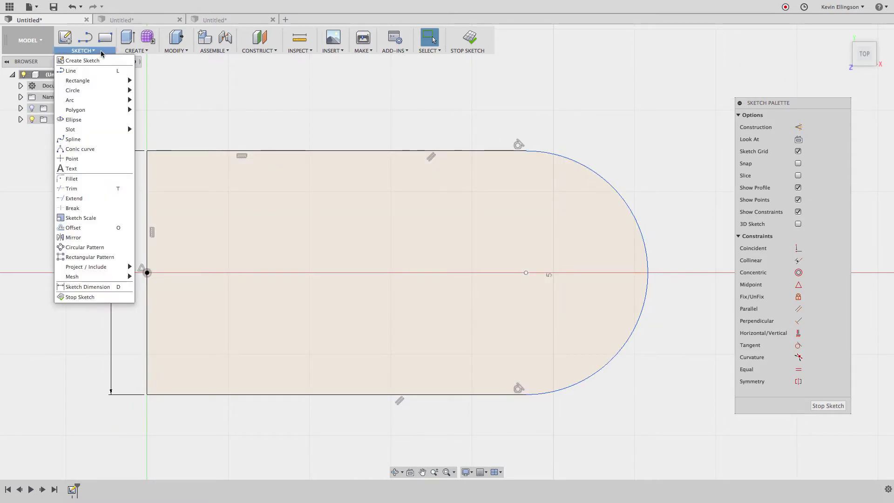
left_click(98, 287)
left_click(147, 185)
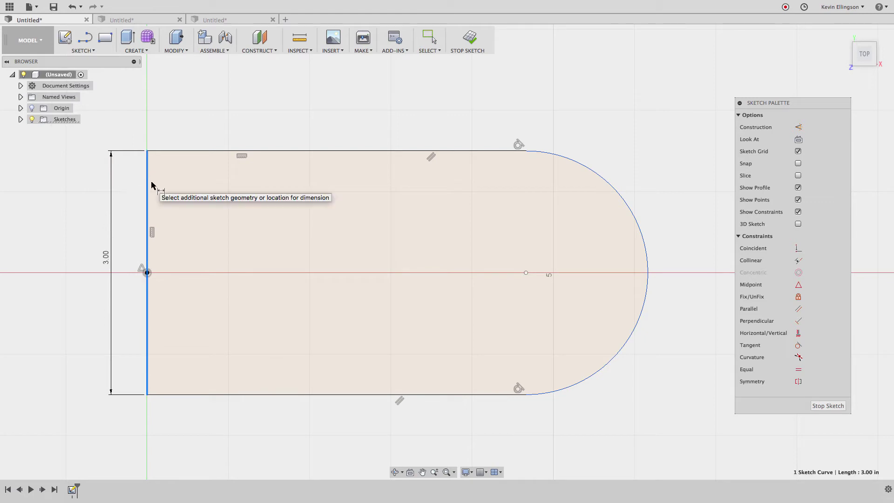
left_click(647, 273)
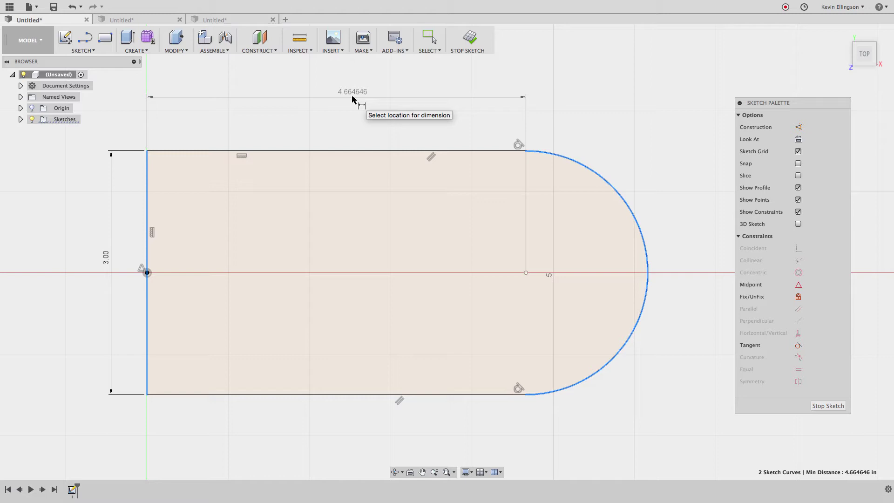
key("Escape")
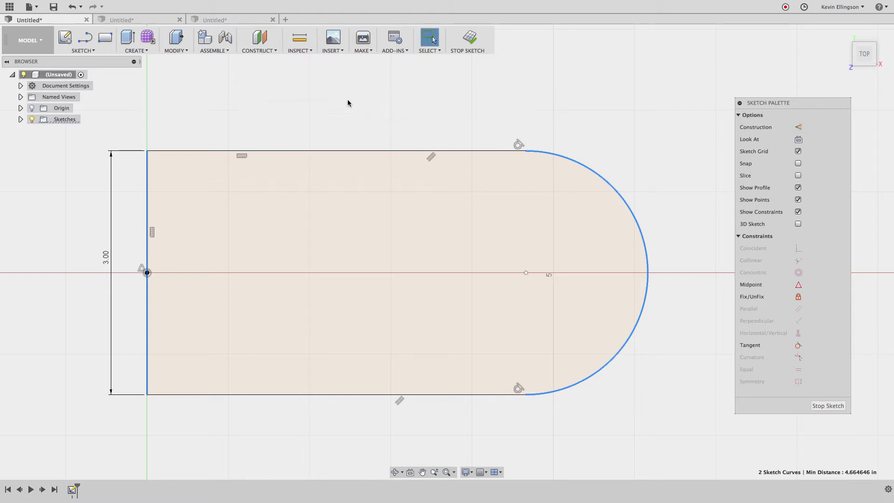
left_click(233, 89)
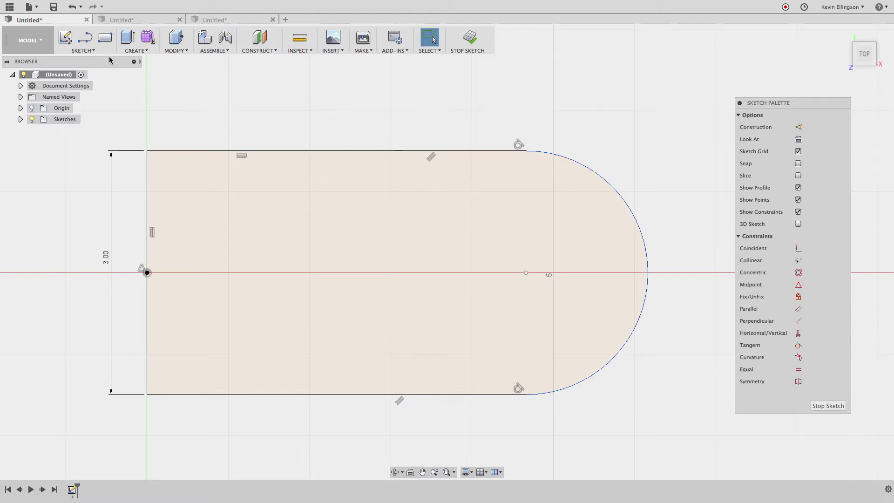
Dimension the left line to the end arc's far tangent as a 6.00 overall length above the slot.
left_click(91, 51)
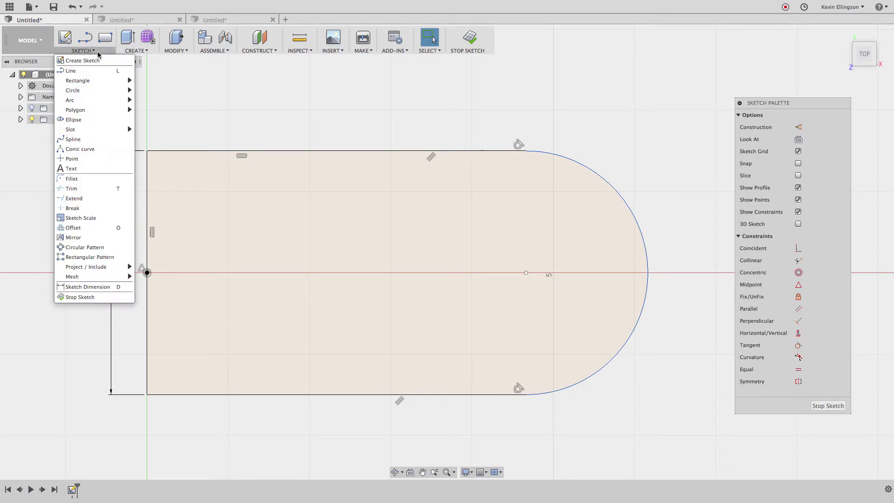
left_click(94, 286)
left_click(148, 234)
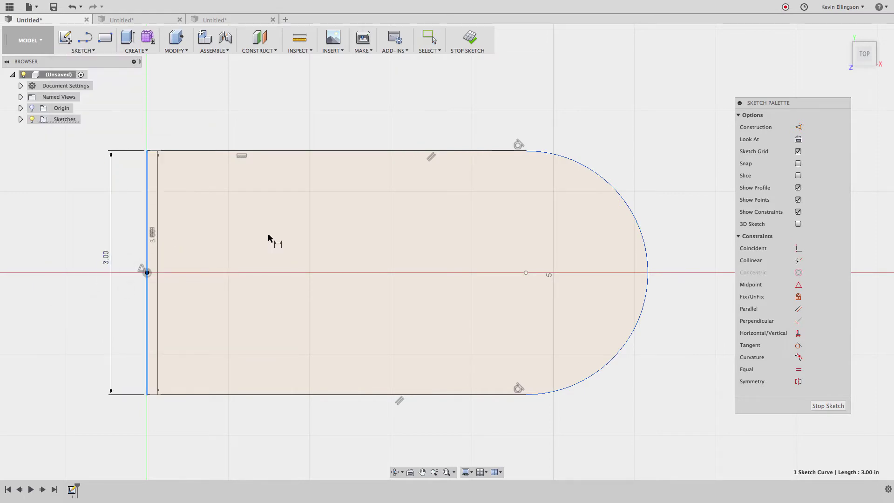
right_click(446, 223)
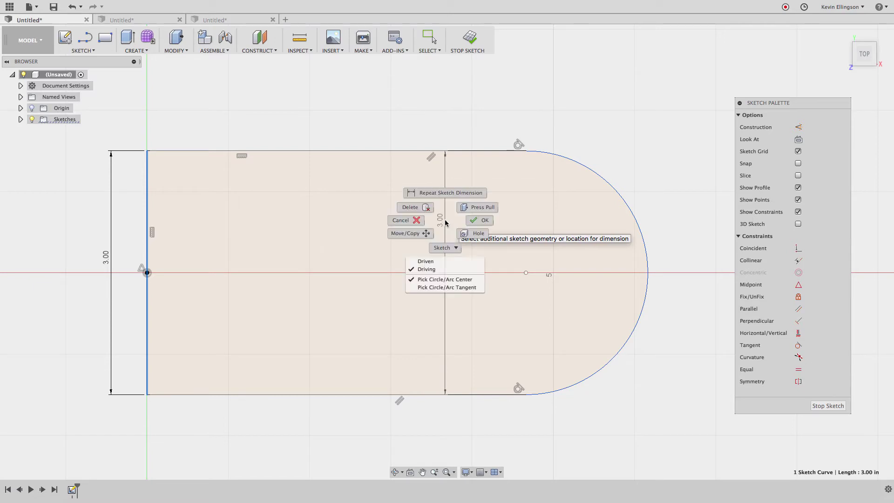
left_click(455, 288)
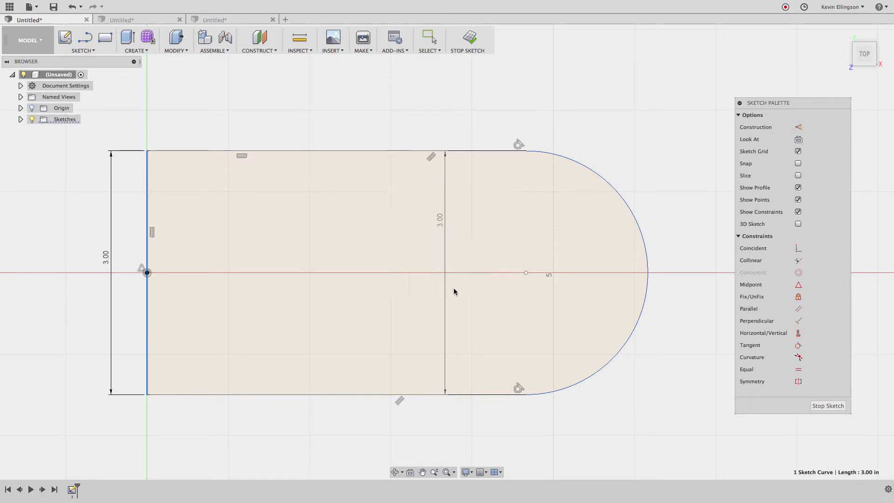
left_click(629, 269)
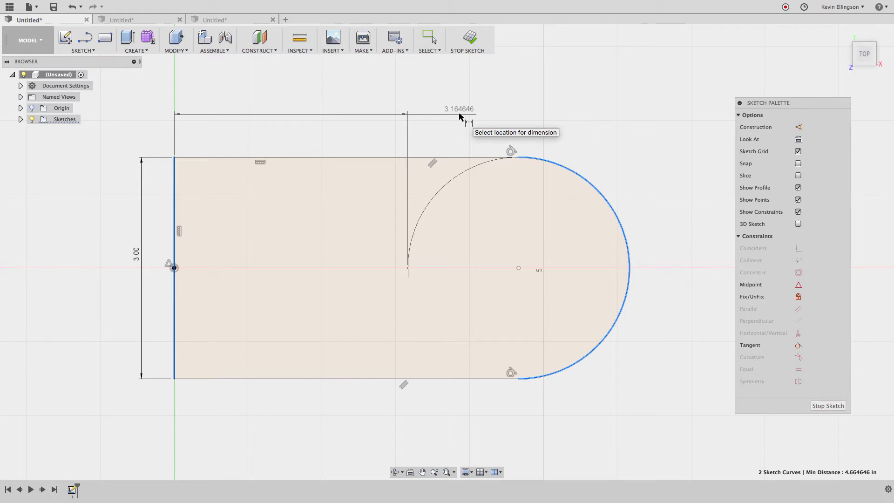
left_click(564, 113)
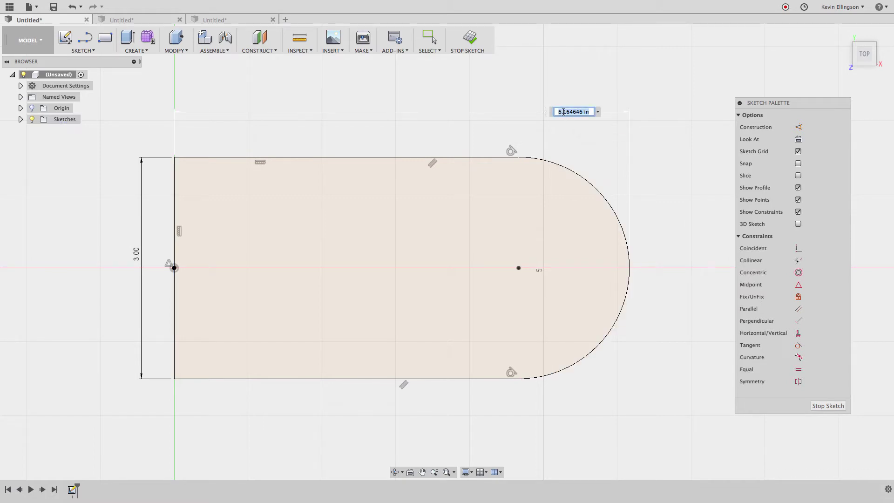
type("6")
key("Return")
key("Escape")
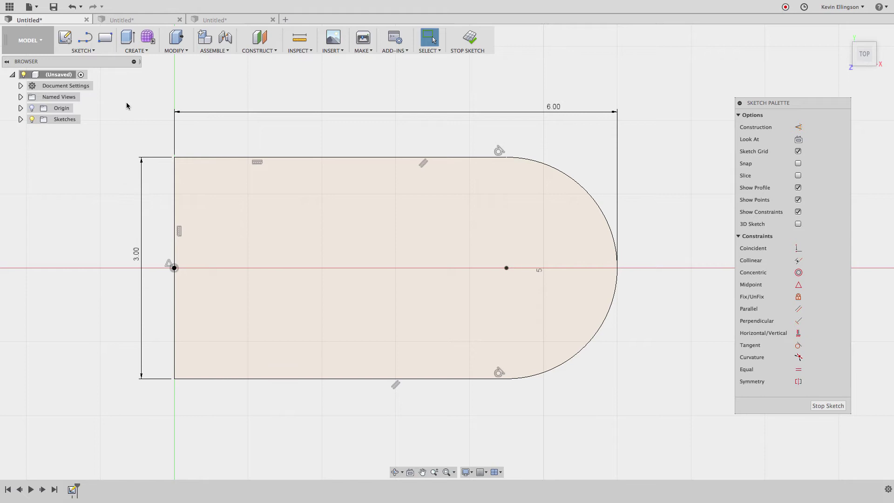
Switch to the double-arc slot document and begin a dimension between the left and right arc tangents.
left_click(135, 19)
middle_click_drag(327, 149, 326, 159)
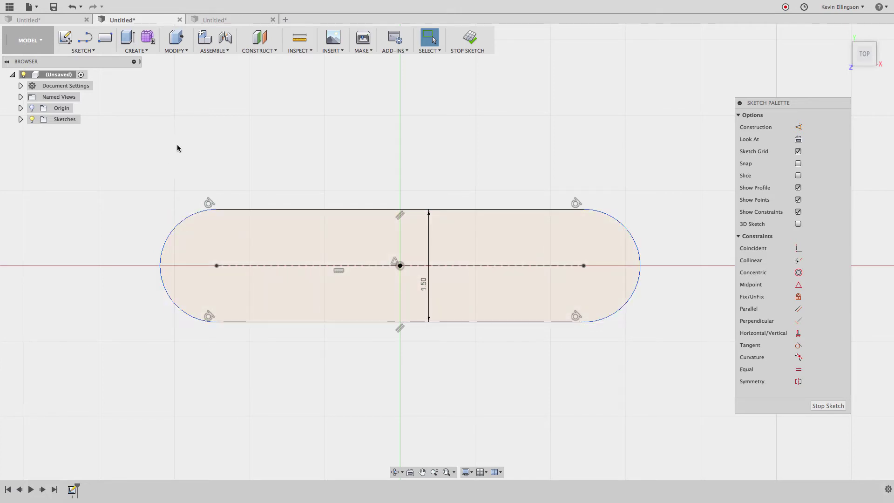
left_click(83, 51)
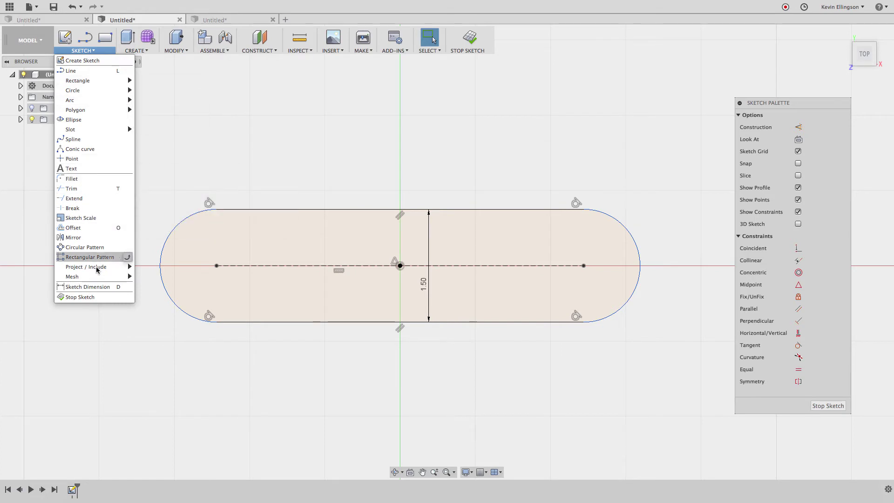
left_click(89, 287)
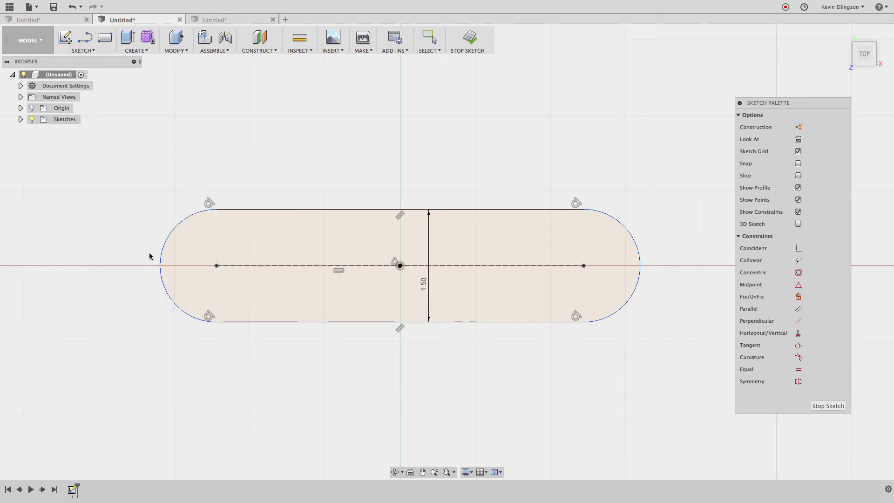
left_click(165, 259)
right_click(361, 238)
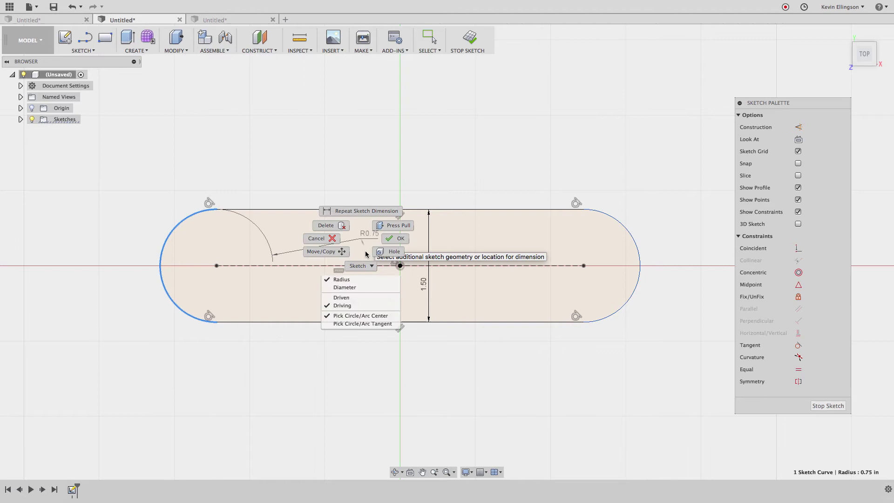
left_click(370, 324)
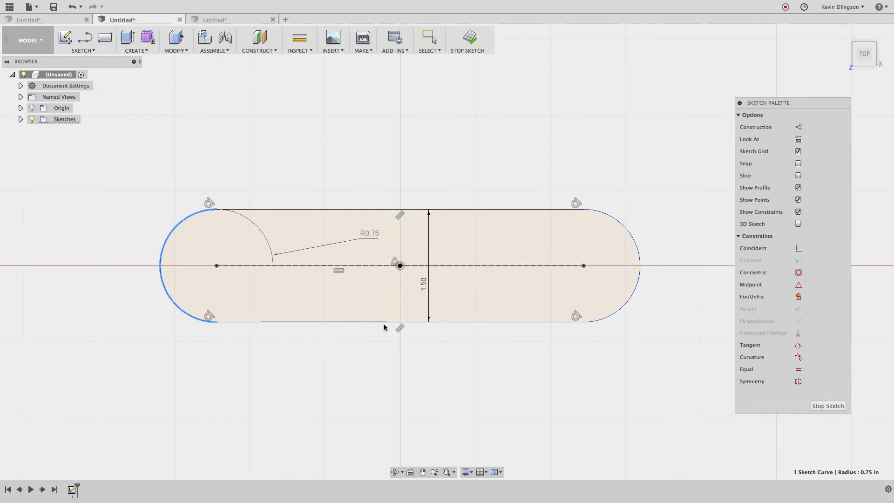
left_click(640, 270)
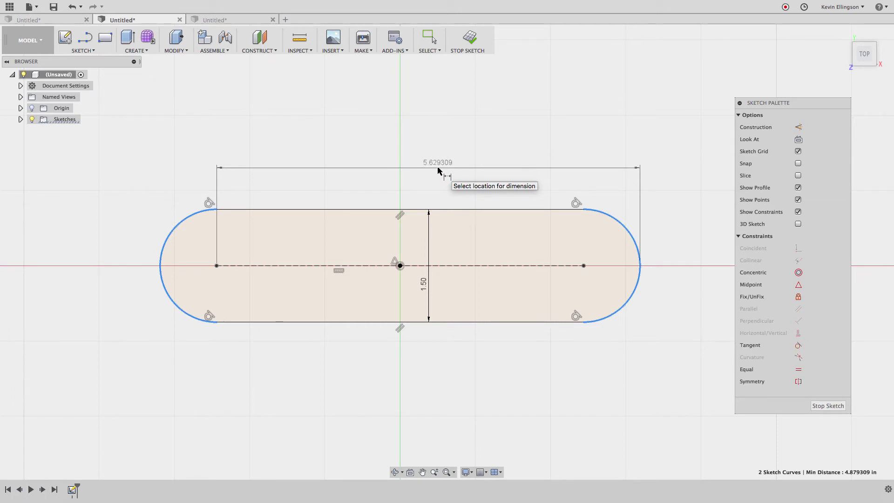
Restart the sketch dimension with Circle/Arc Tangent picking, selecting the left end arc.
key("Escape")
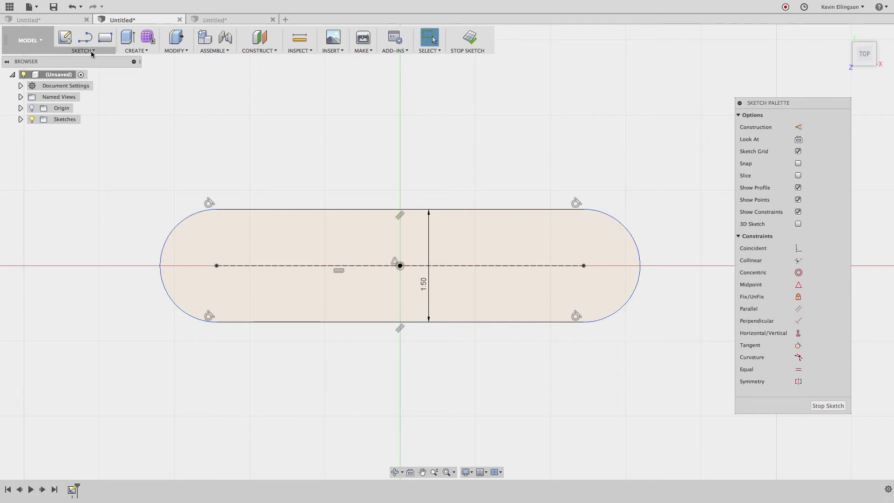
left_click(90, 51)
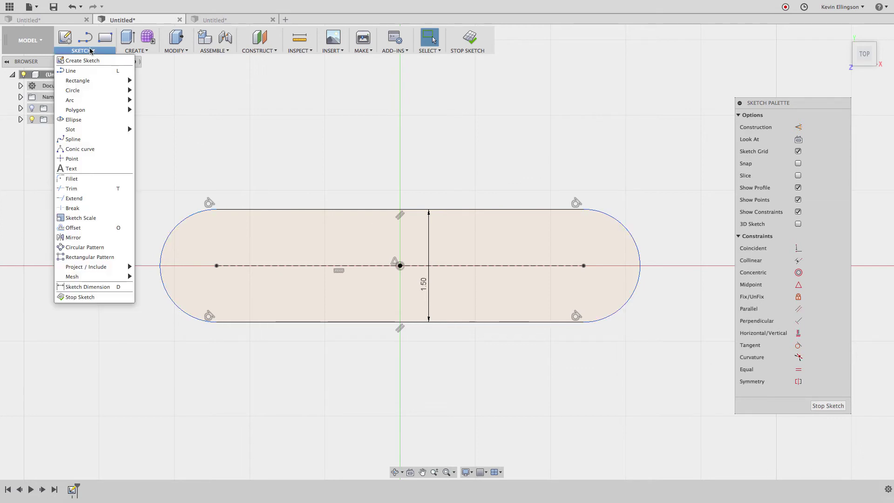
left_click(83, 287)
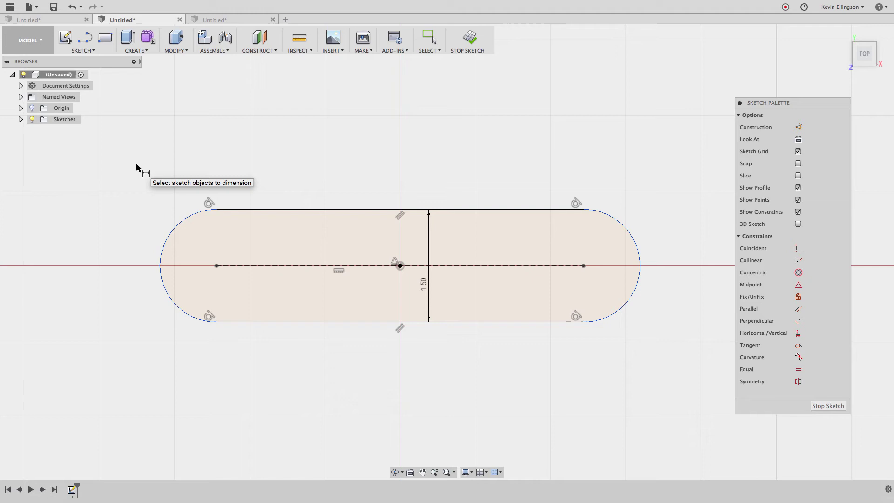
right_click(137, 168)
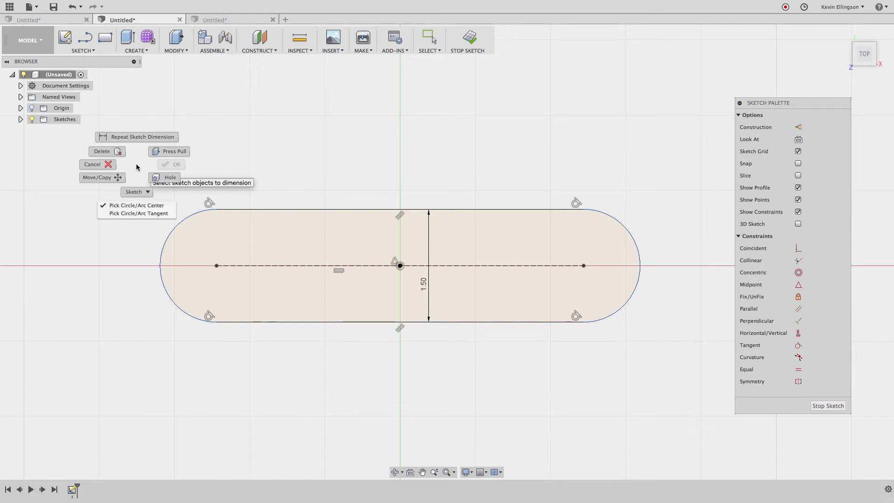
left_click(138, 214)
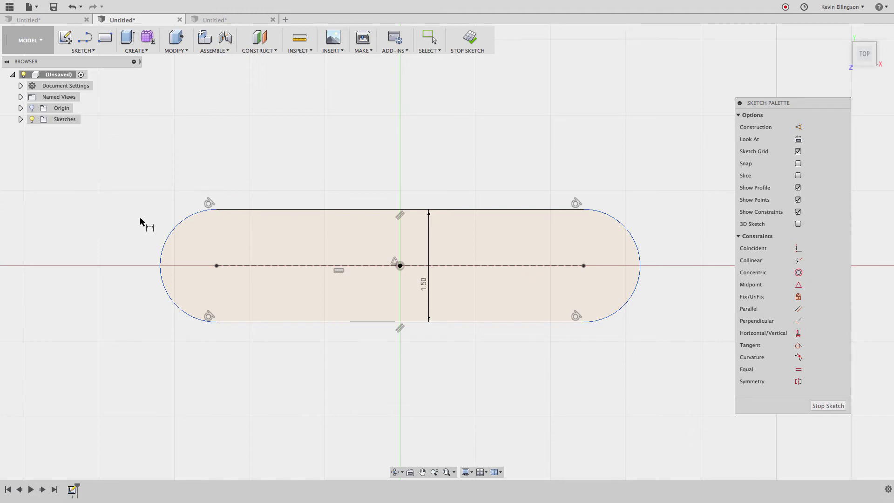
left_click(160, 266)
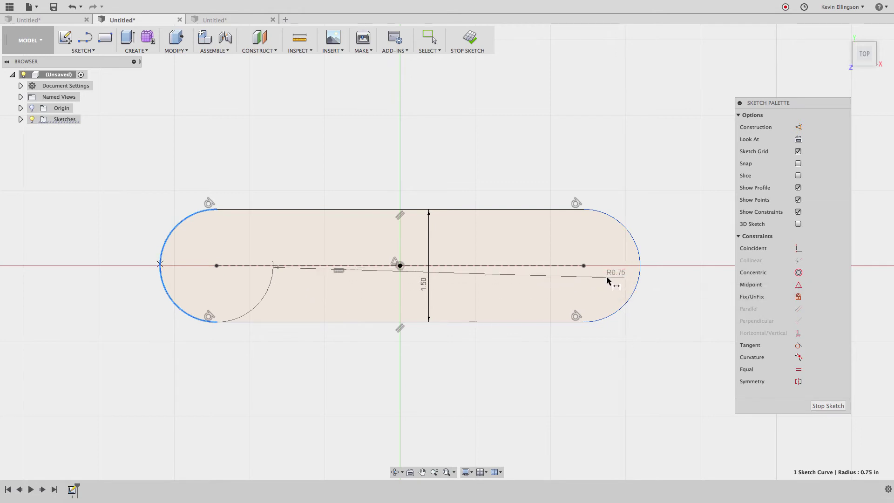
Pick the right end arc at its tangent and set the overall length to 6.00.
right_click(608, 279)
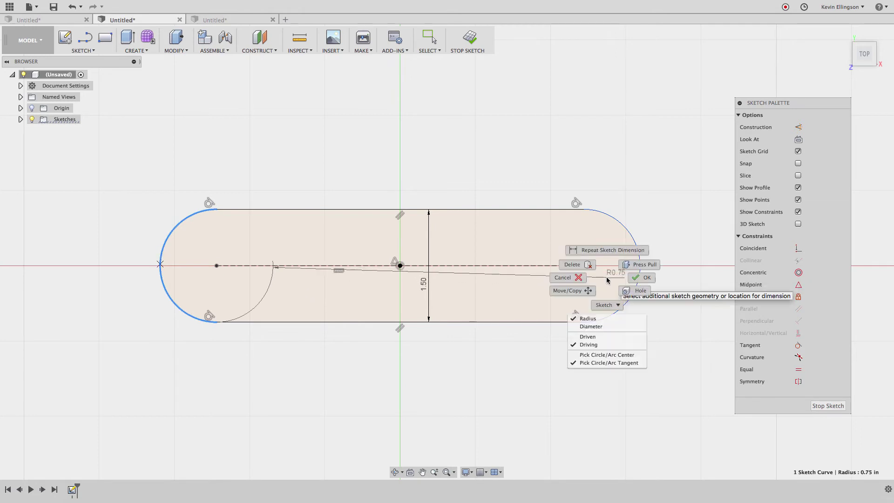
left_click(615, 364)
left_click(640, 266)
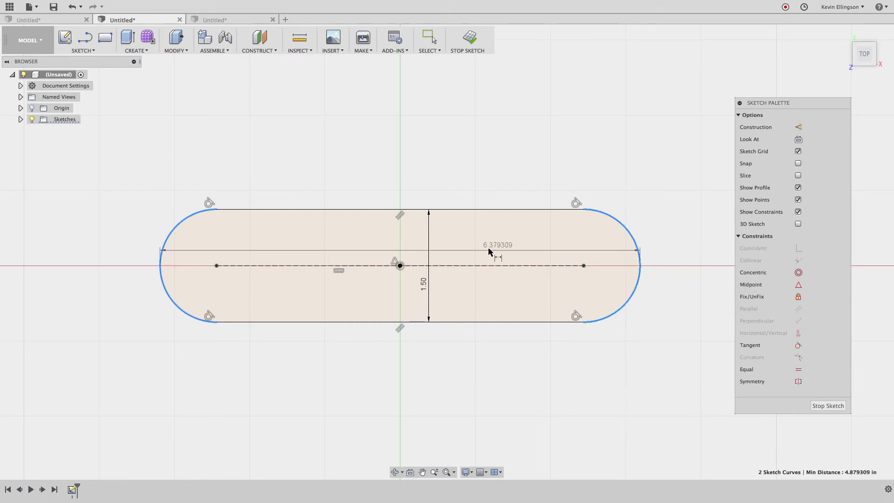
left_click(418, 159)
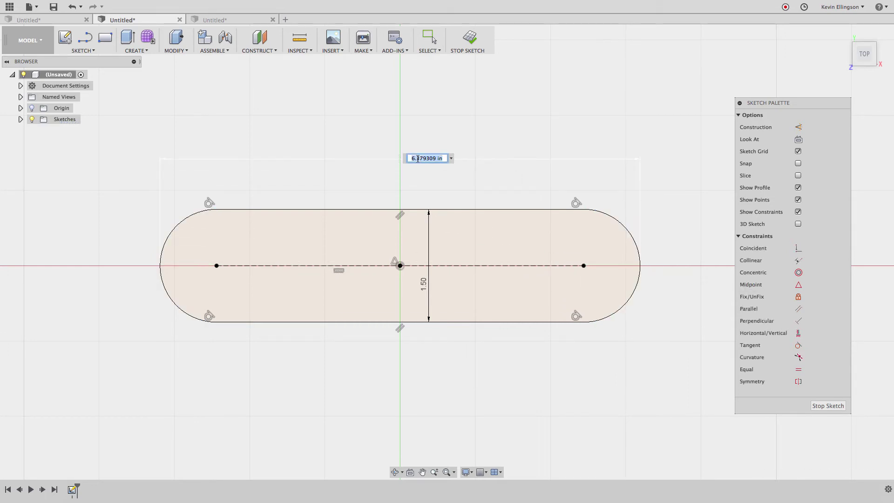
type("6")
key("Return")
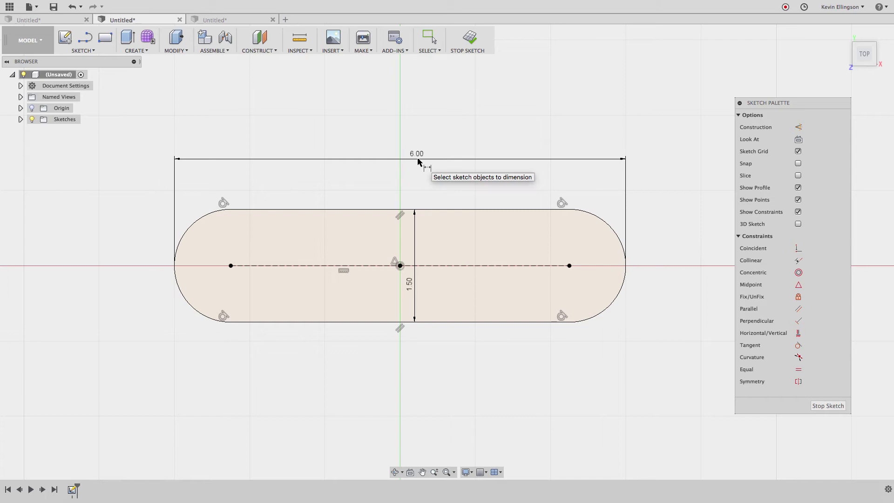
key("Escape")
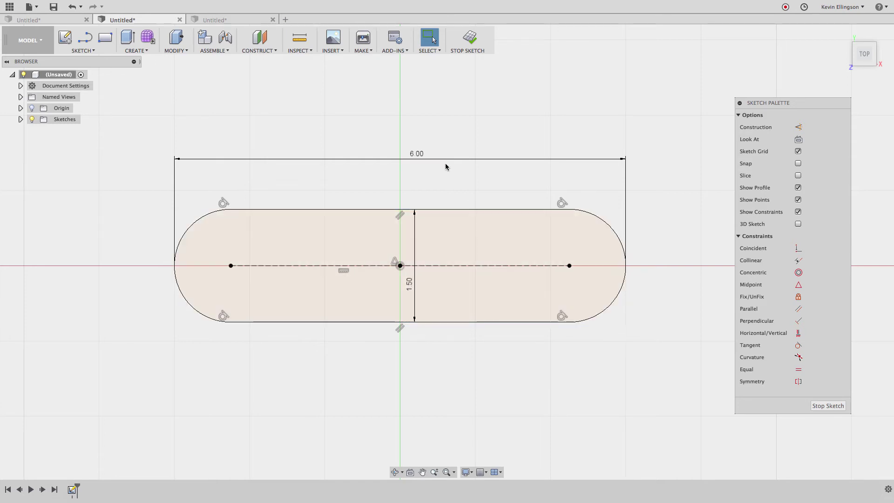
Switch to the tilted 40° slot and pick its upper-left and lower-right arcs at their tangents.
left_click(244, 21)
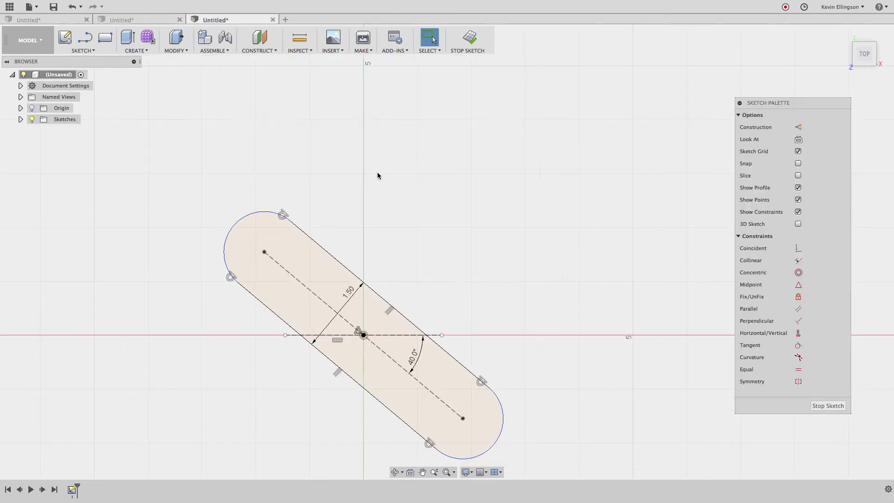
scroll(412, 188, "up", 1)
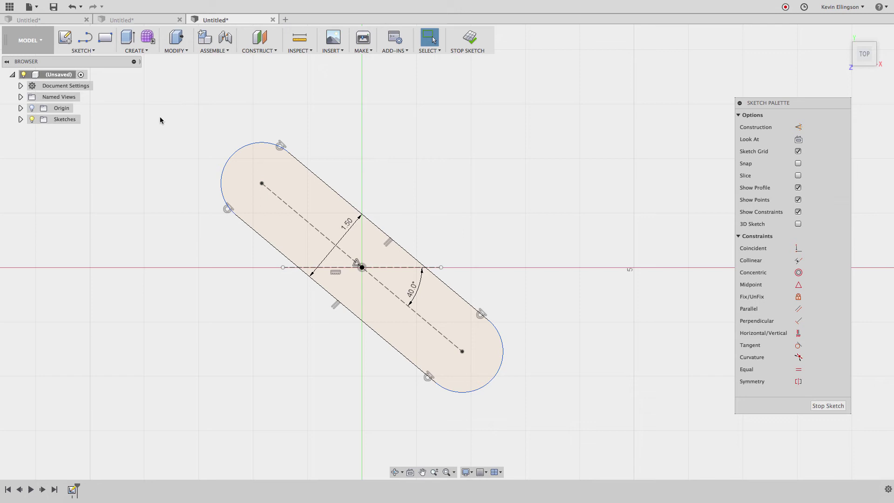
right_click(198, 132)
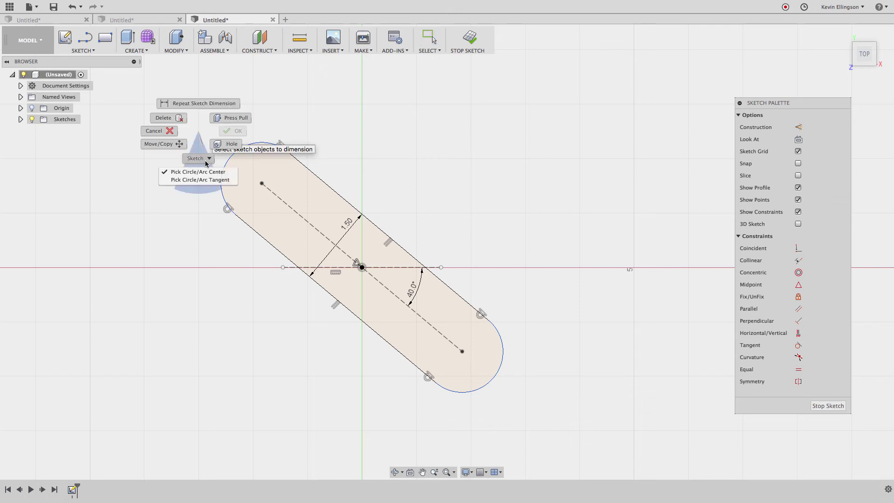
left_click(203, 181)
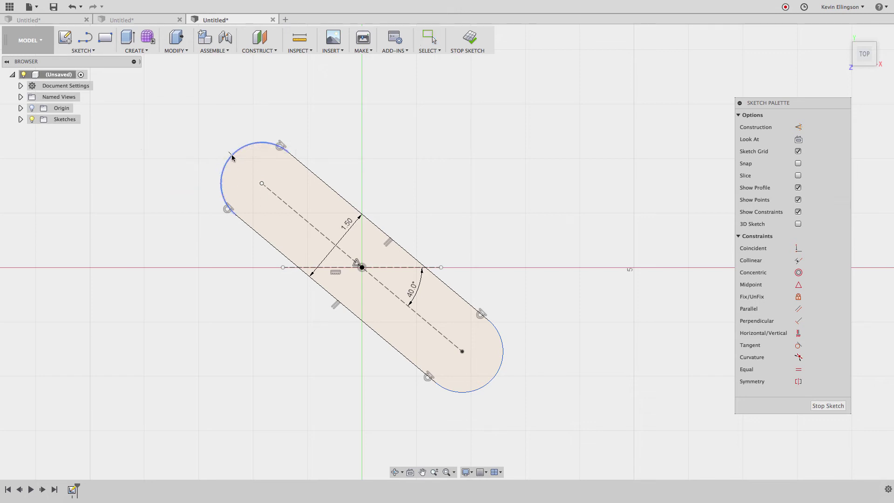
left_click(228, 159)
left_click(499, 375)
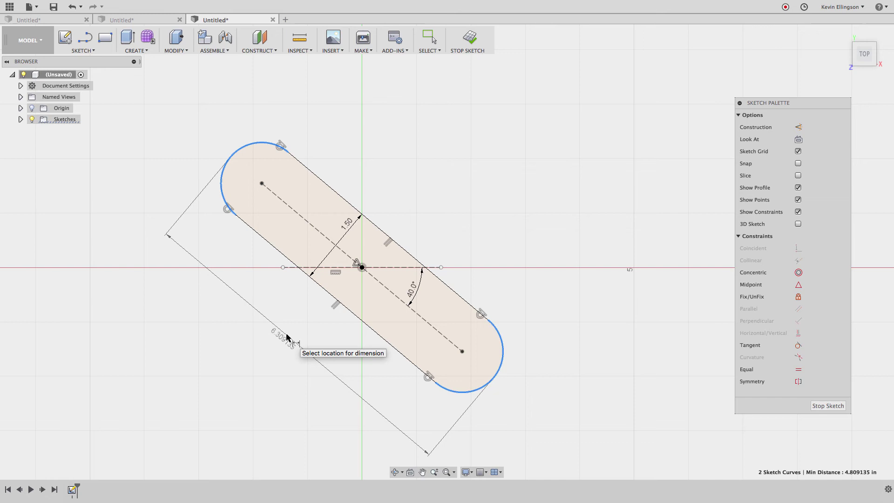
Cancel the pending length dimension and pick the tilted slot's dashed centerline instead.
key("Escape")
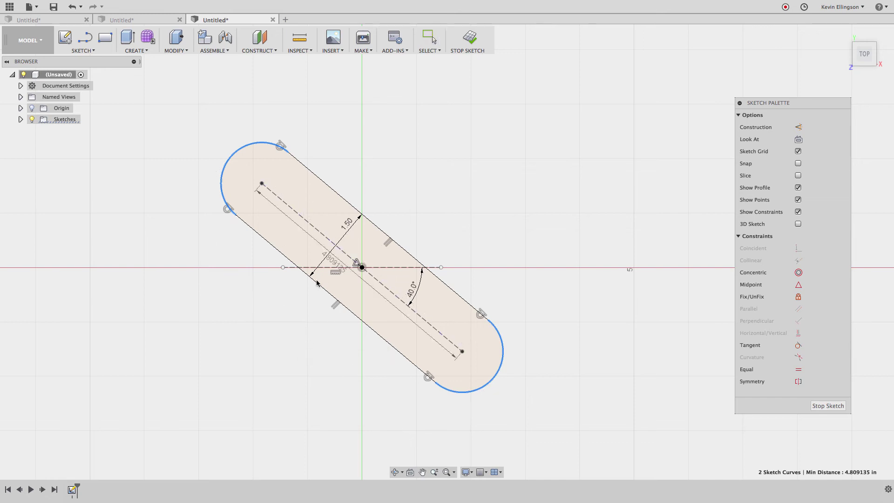
left_click(282, 303)
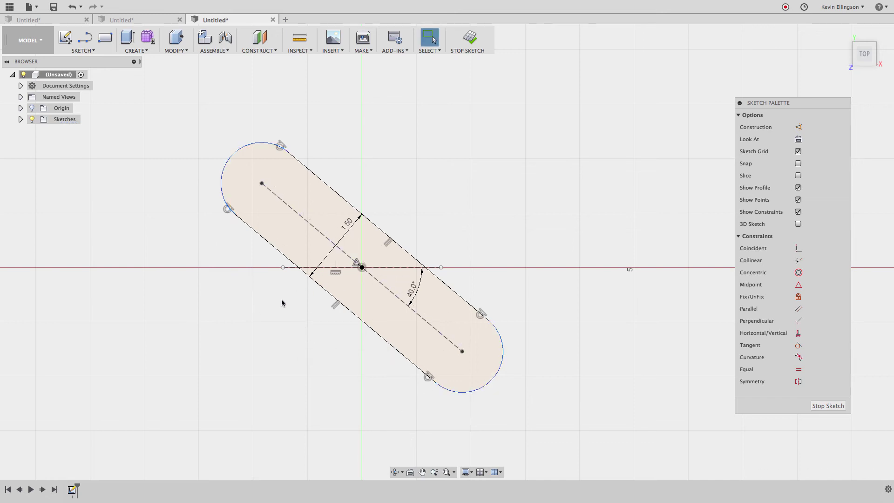
left_click(322, 233)
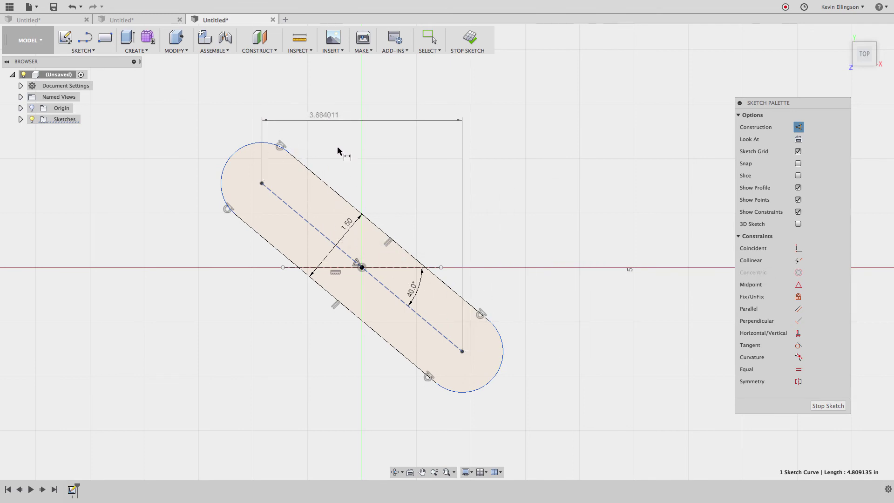
Cancel the centerline dimension and clear the outline and centerline selections.
key("Escape")
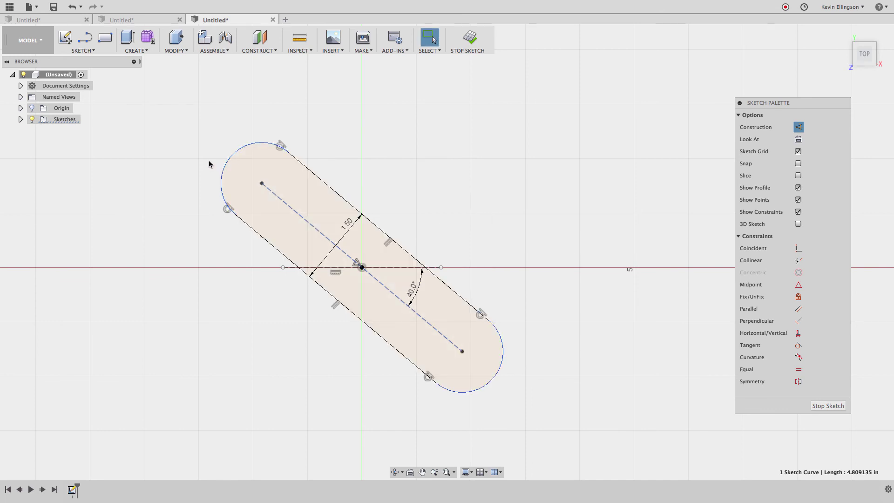
left_click(220, 182)
left_click(502, 356)
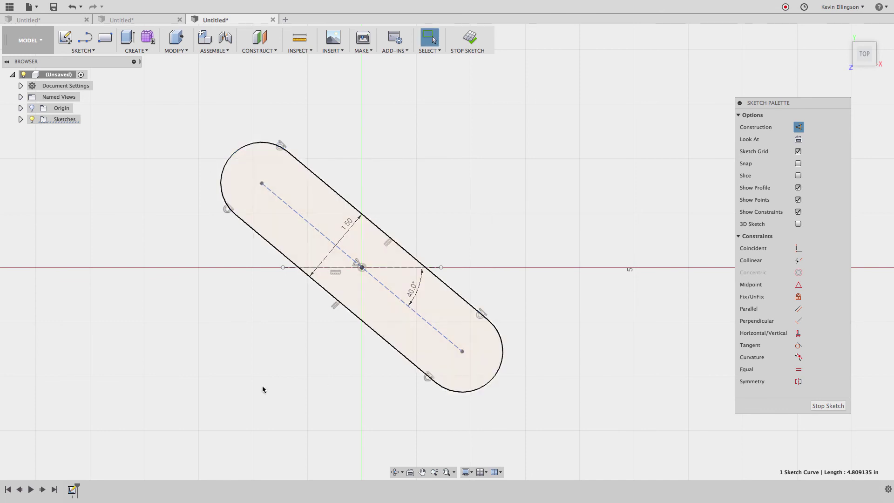
left_click(262, 390)
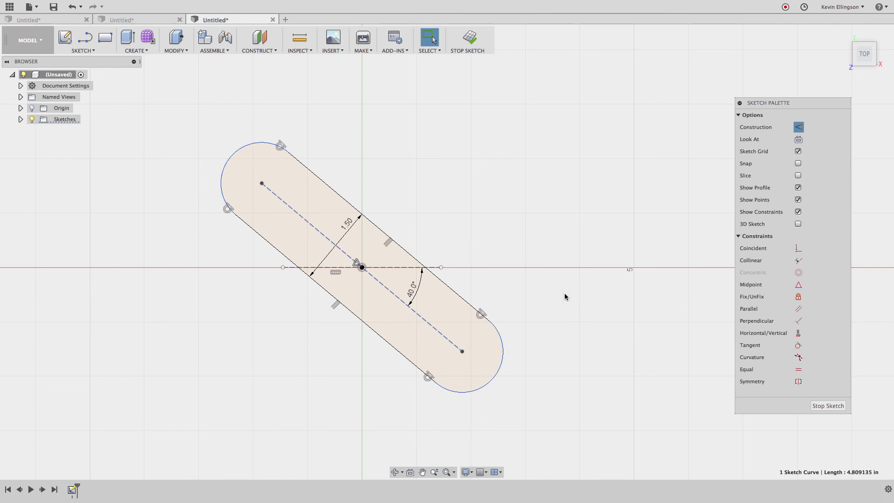
left_click(203, 177)
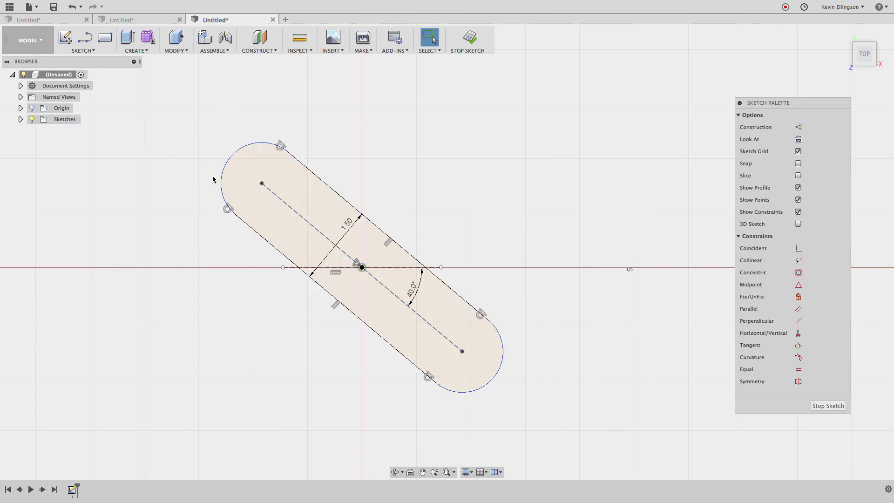
Restart dimensioning with D, picking the upper-left and lower-right arcs at their tangents.
key("d")
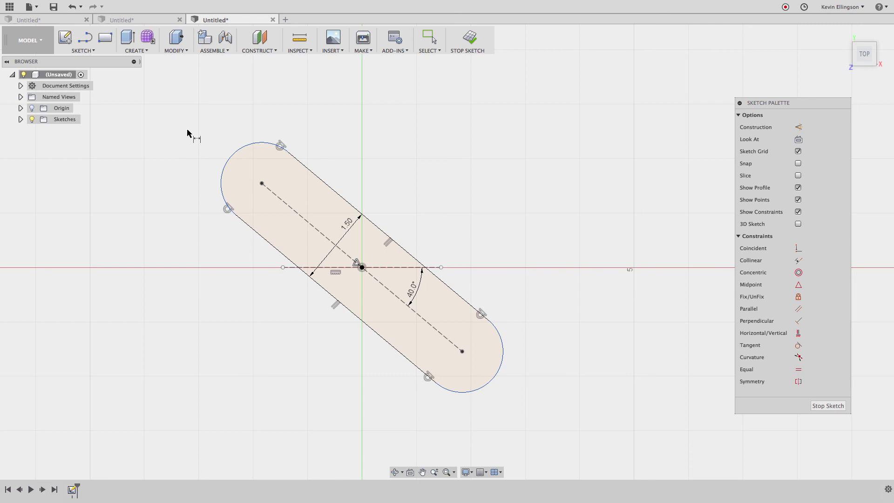
right_click(189, 132)
left_click(188, 179)
left_click(229, 157)
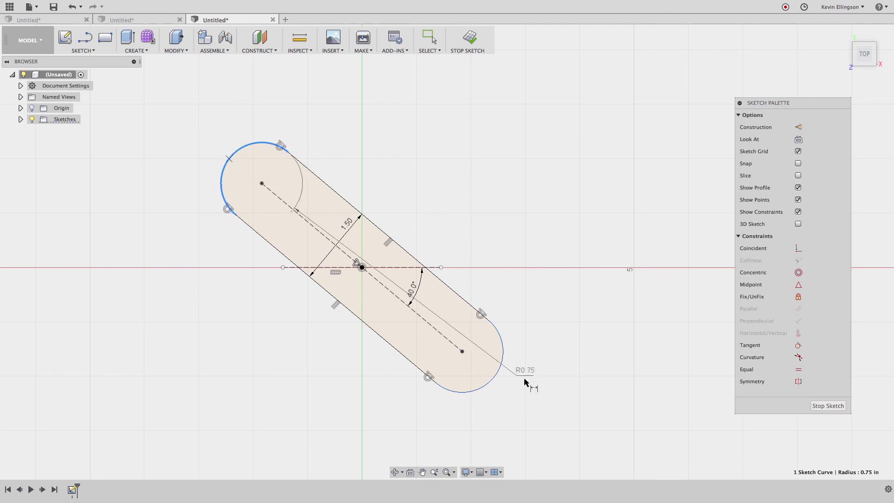
left_click(497, 375)
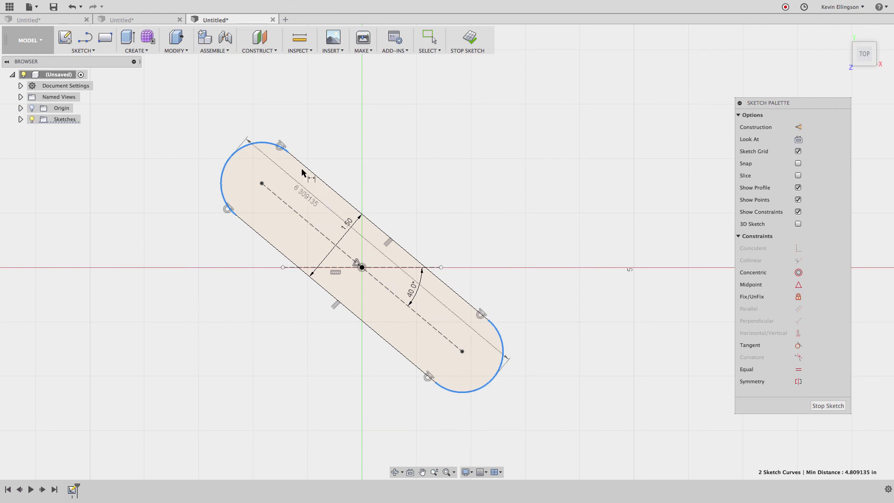